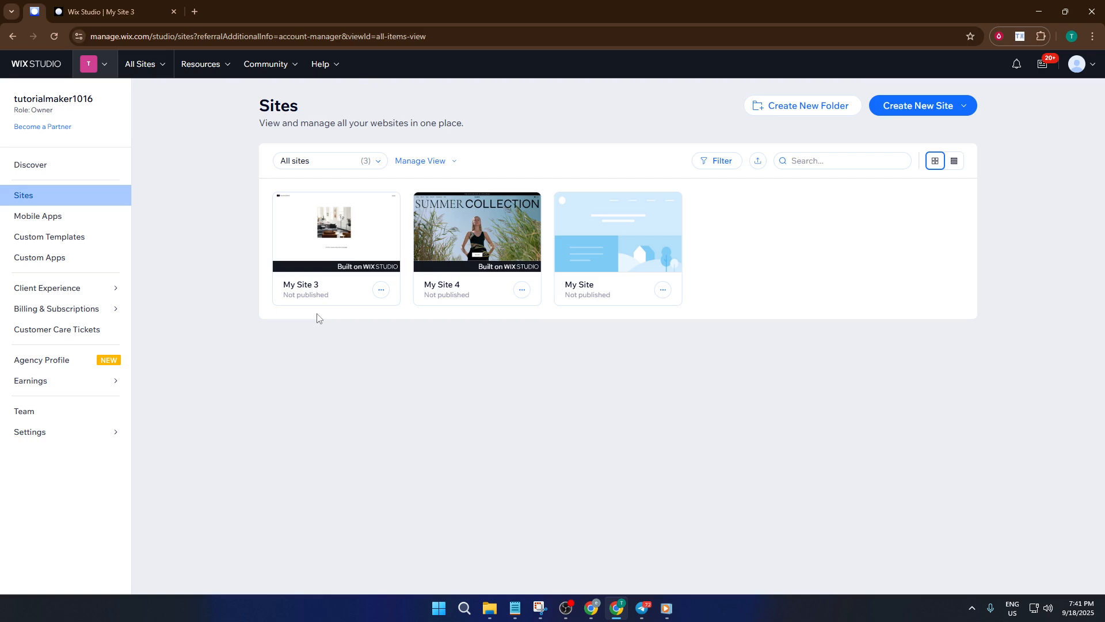
- Add the shaded Home / Catering / Contact breadcrumbs to the header, placed beside the Menu button at about X 859, Y 20
mouse_move(348, 265)
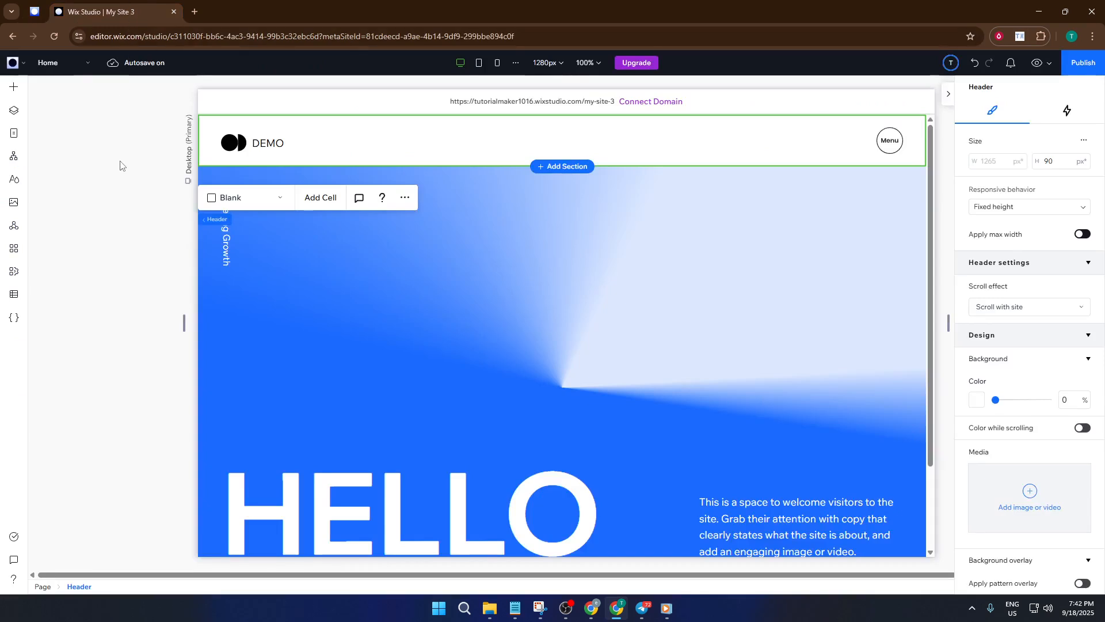
left_click(14, 89)
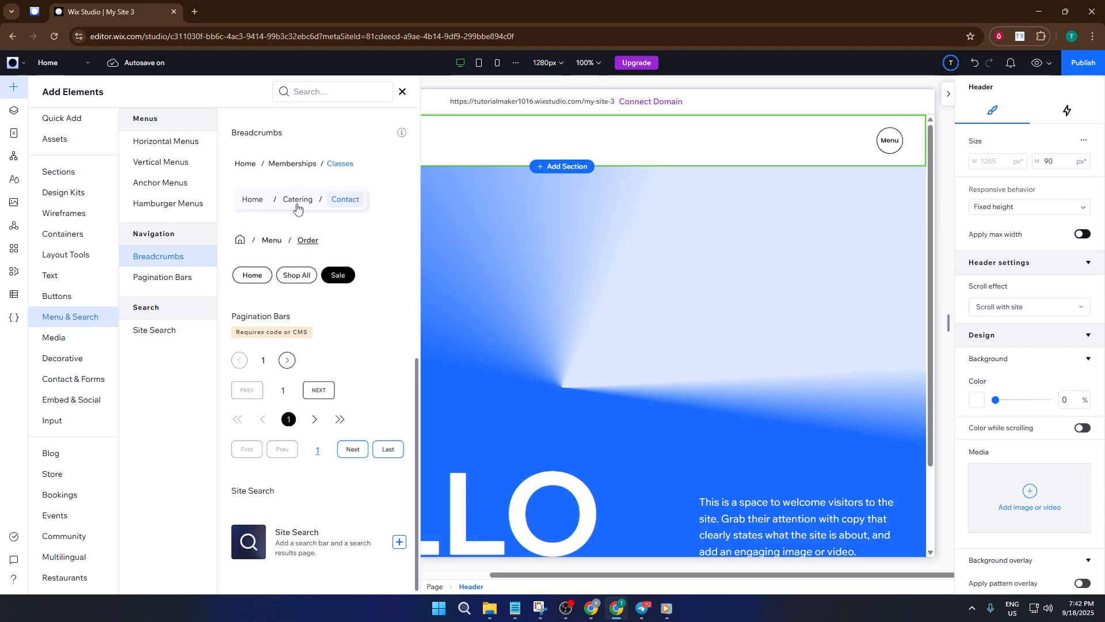
left_click_drag(297, 209, 471, 165)
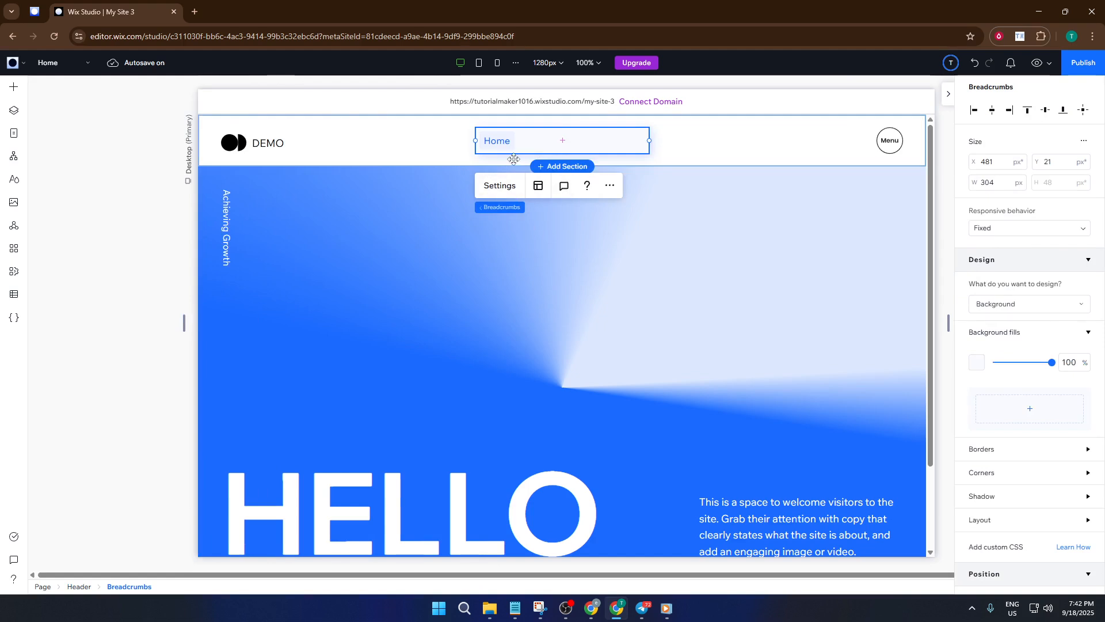
left_click_drag(520, 149, 736, 149)
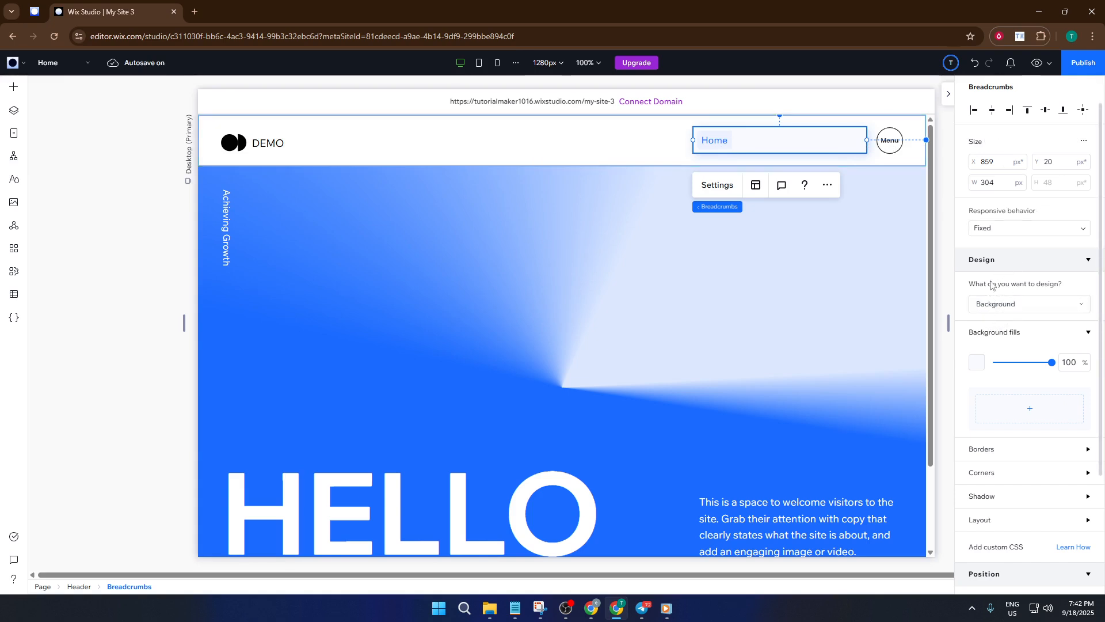
- Examine the breadcrumbs' design and position settings, including the Background, Separators and Items design options
scroll(976, 305, "down", 1)
scroll(977, 318, "down", 2)
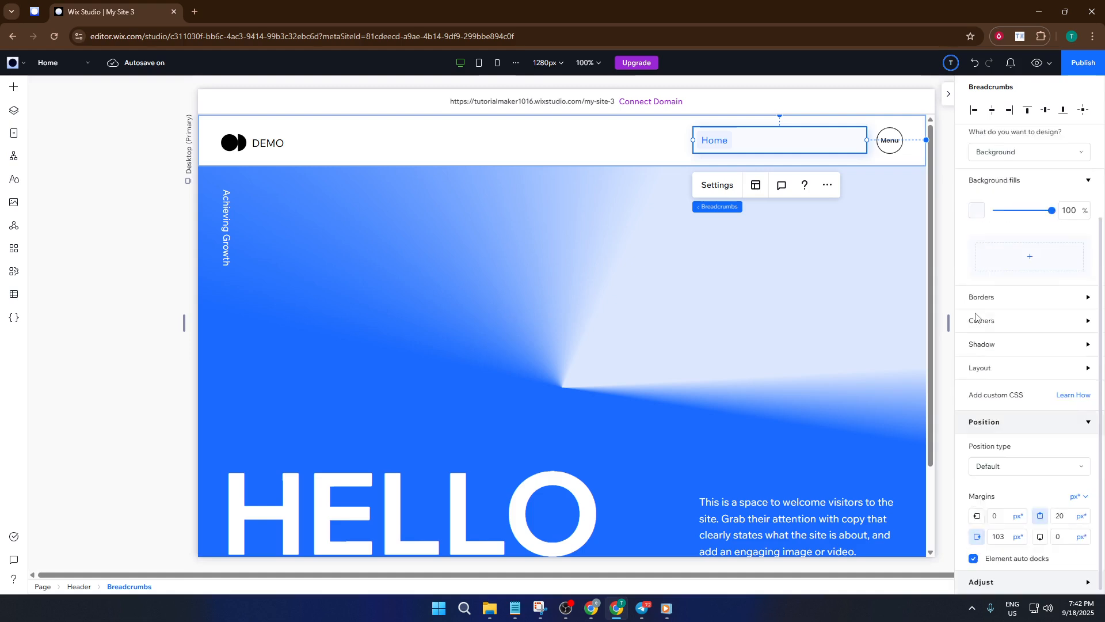
scroll(977, 314, "up", 3)
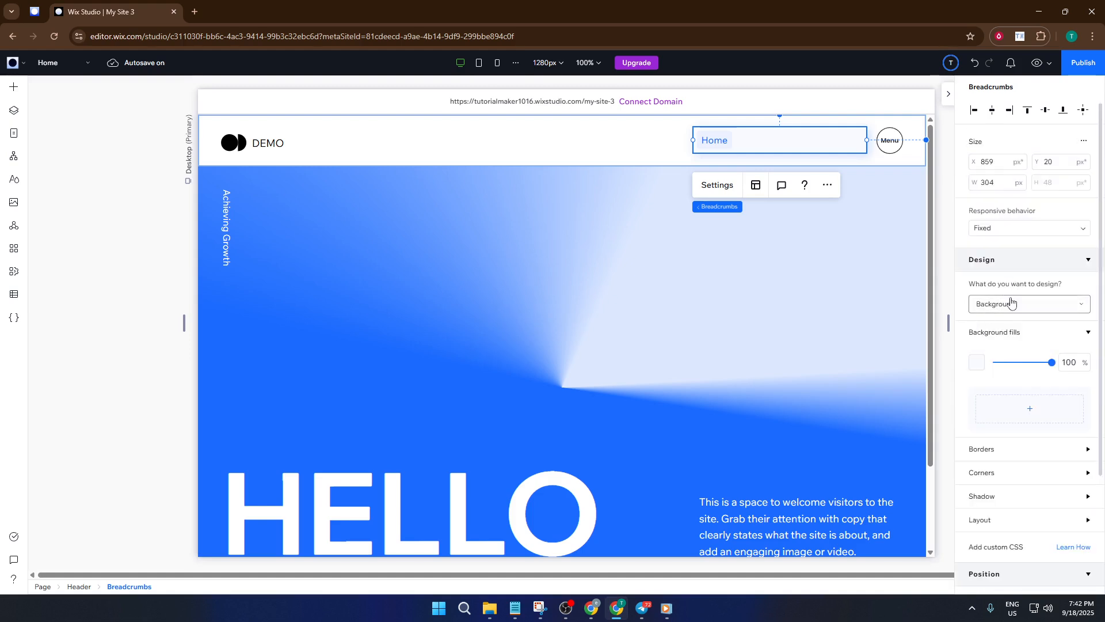
left_click(1012, 303)
left_click(1000, 326)
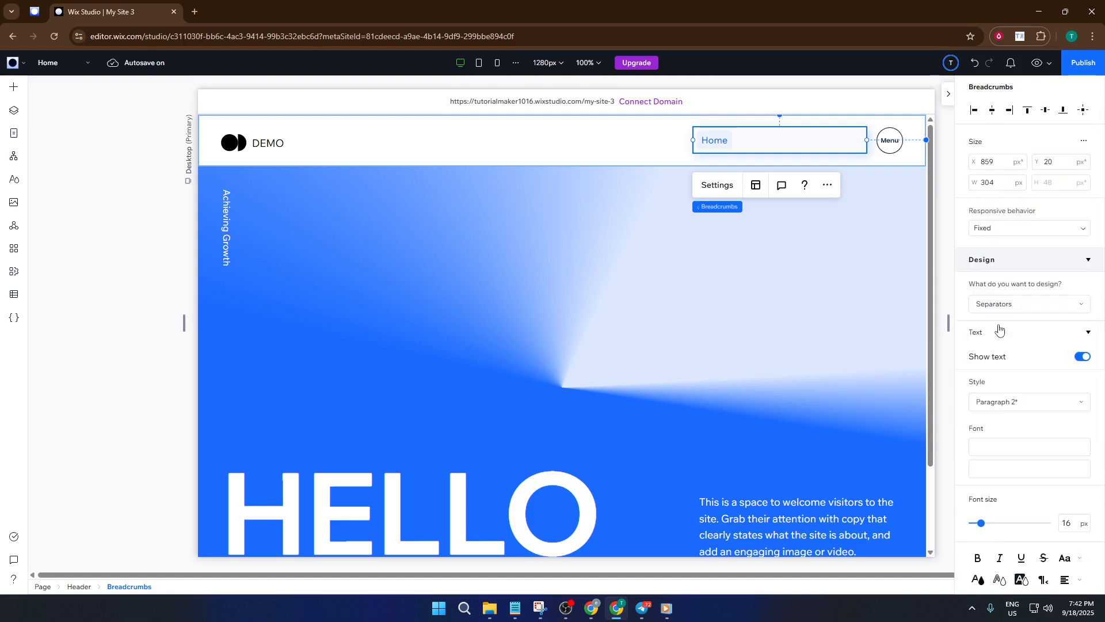
left_click(1012, 304)
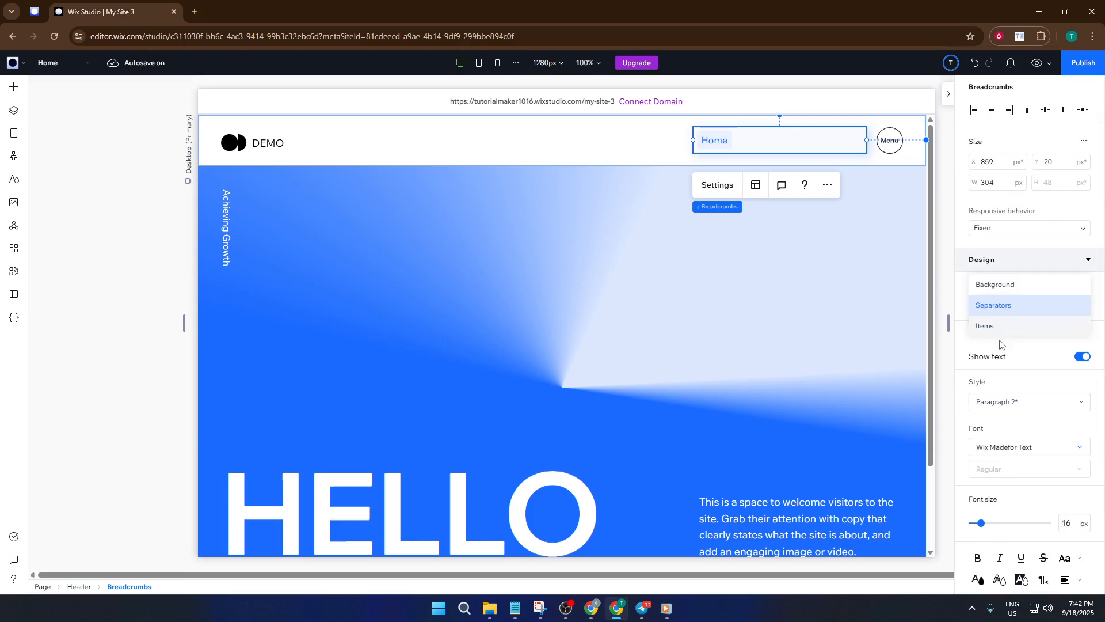
left_click(997, 329)
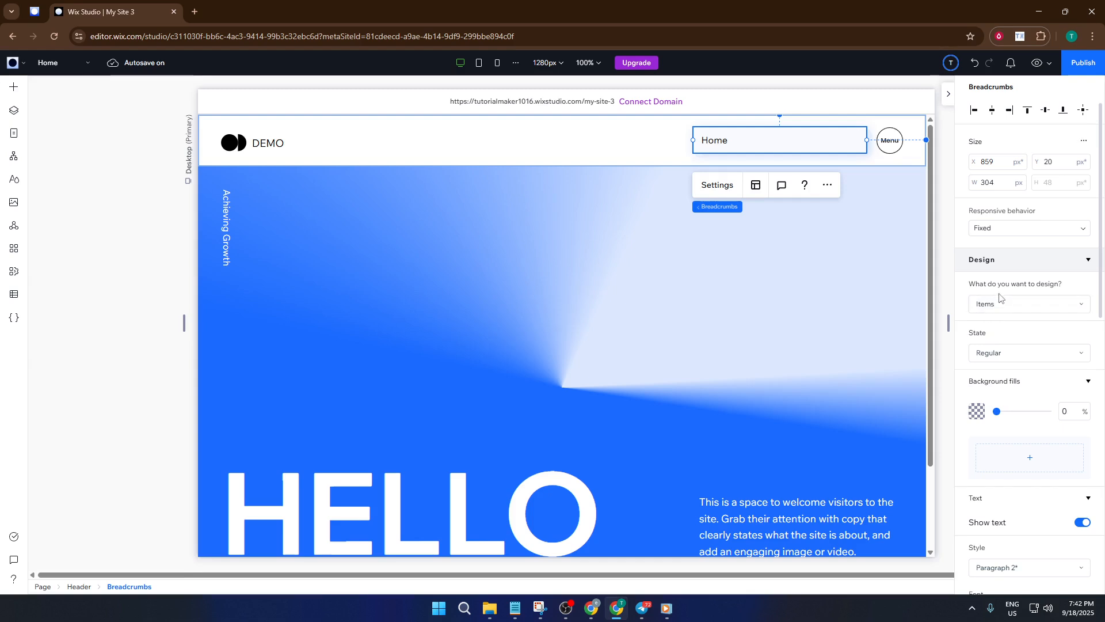
left_click(1005, 306)
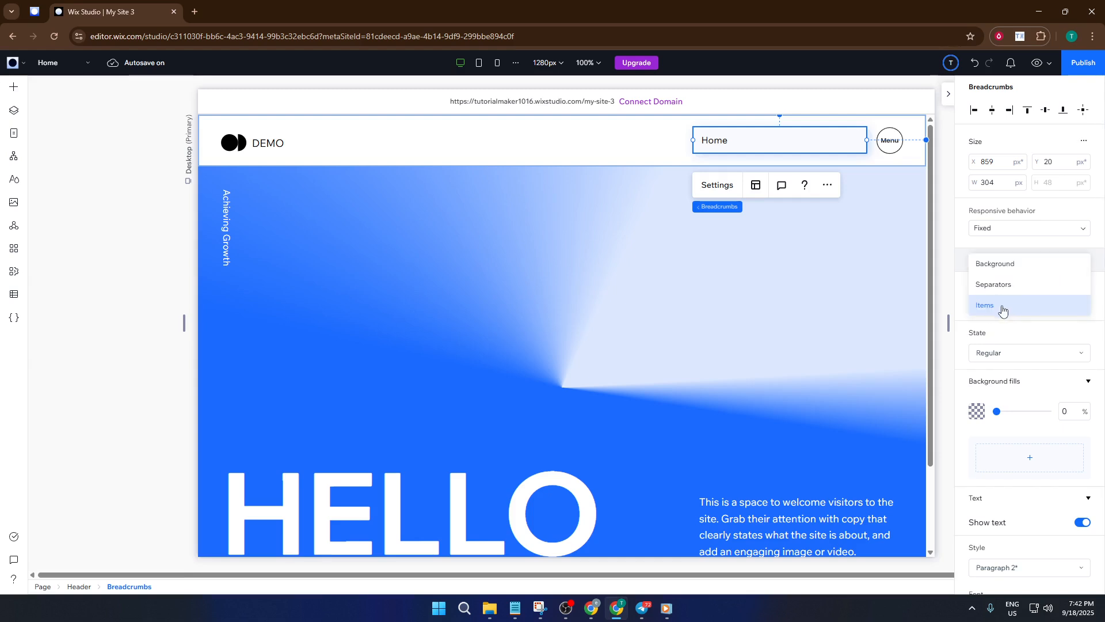
left_click(1004, 271)
scroll(989, 371, "down", 3)
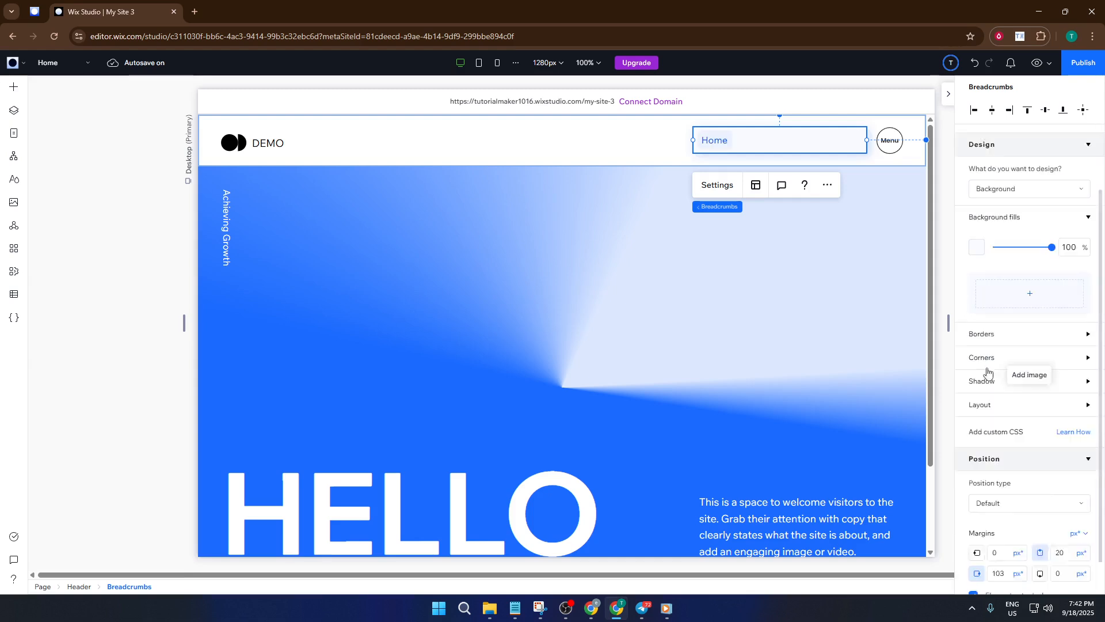
scroll(991, 349, "up", 3)
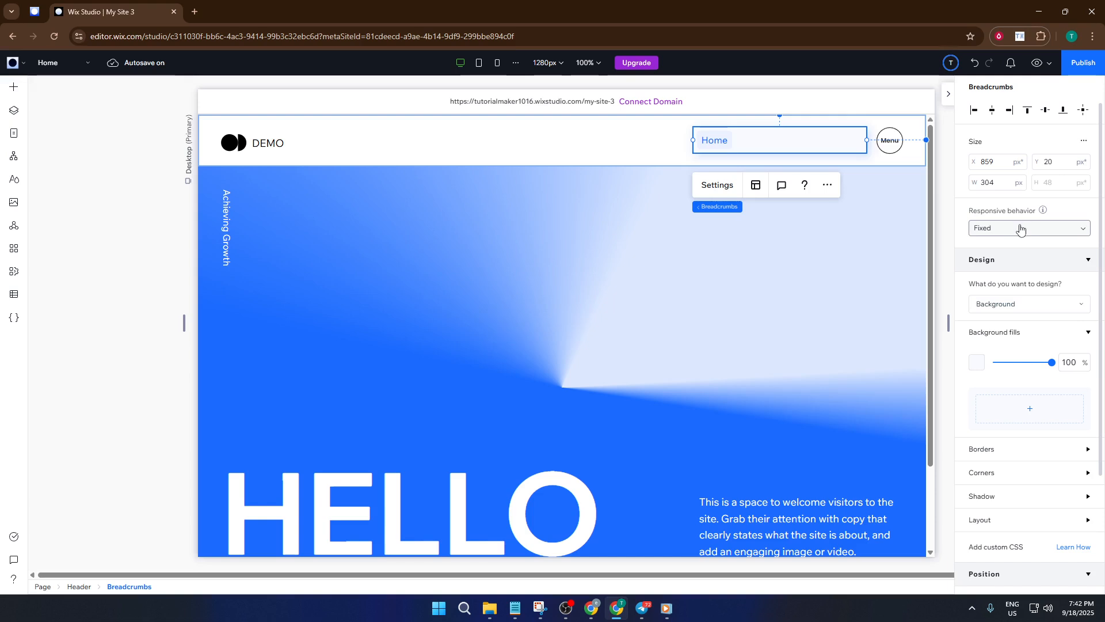
scroll(1023, 270, "down", 3)
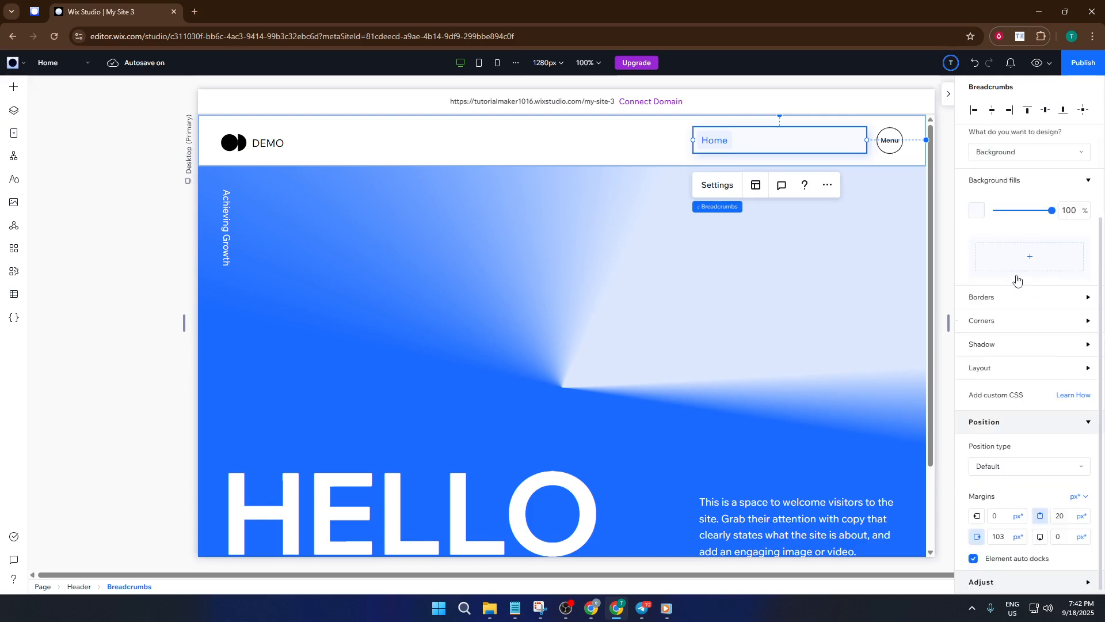
- Try the Collapse overflow option in the breadcrumbs layout and switch back to Wrap
left_click(758, 186)
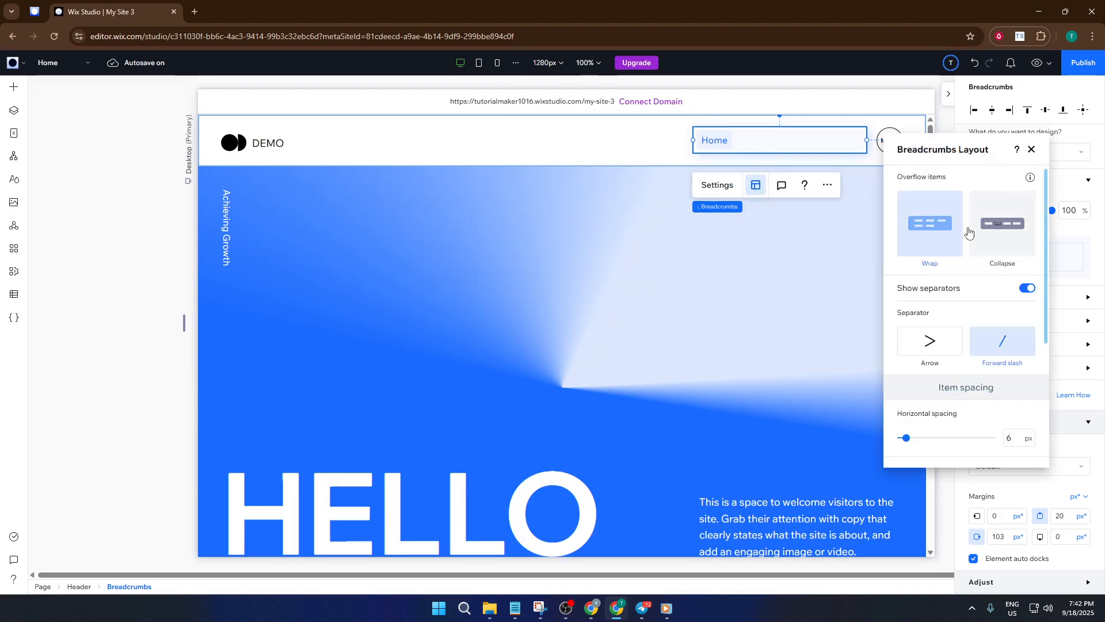
left_click(990, 230)
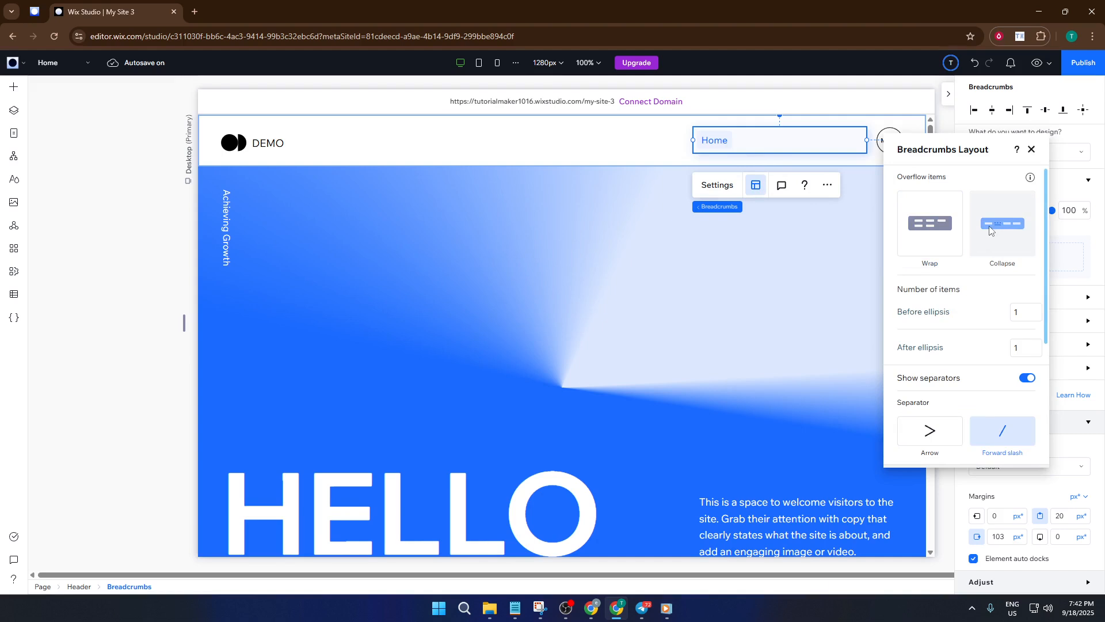
left_click(933, 231)
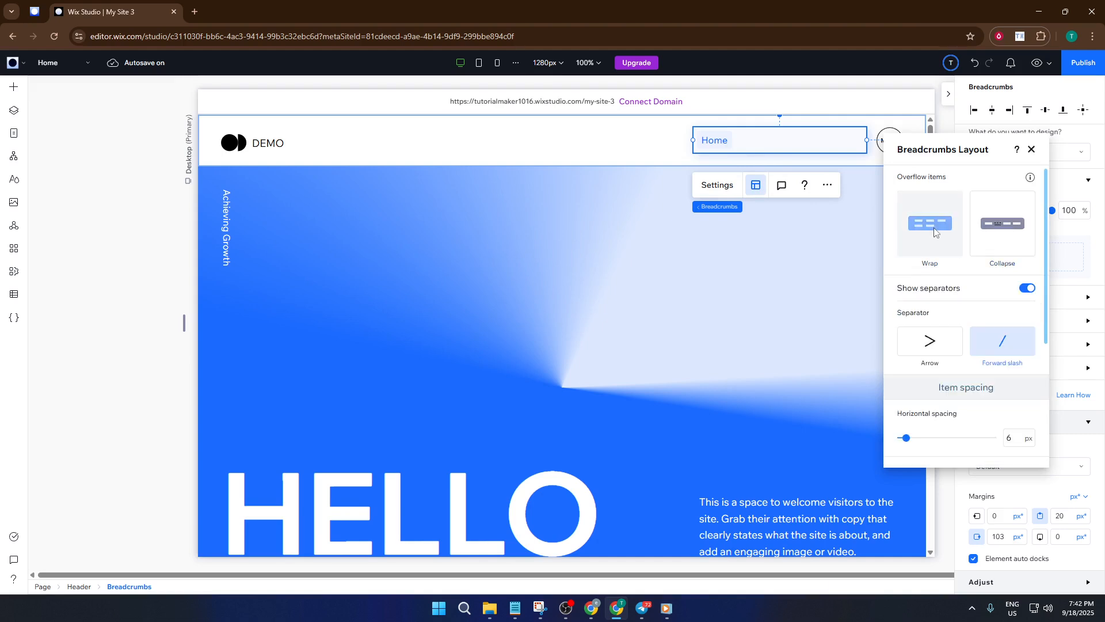
- Try the Arrow separator for the breadcrumbs and switch back to Forward slash
scroll(943, 299, "down", 2)
scroll(941, 299, "down", 1)
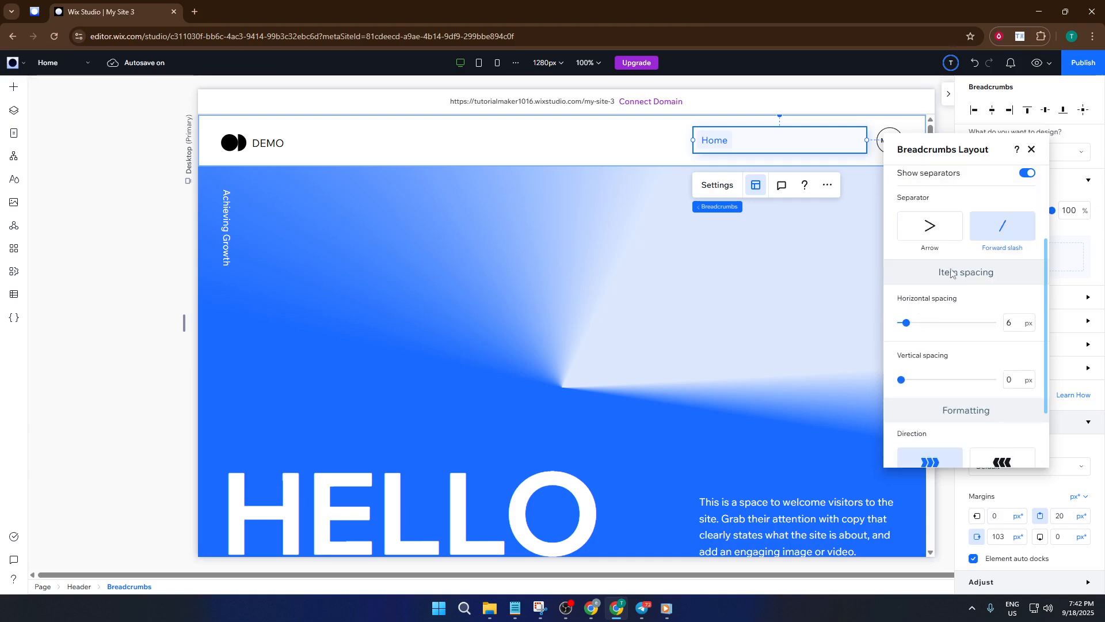
left_click(940, 226)
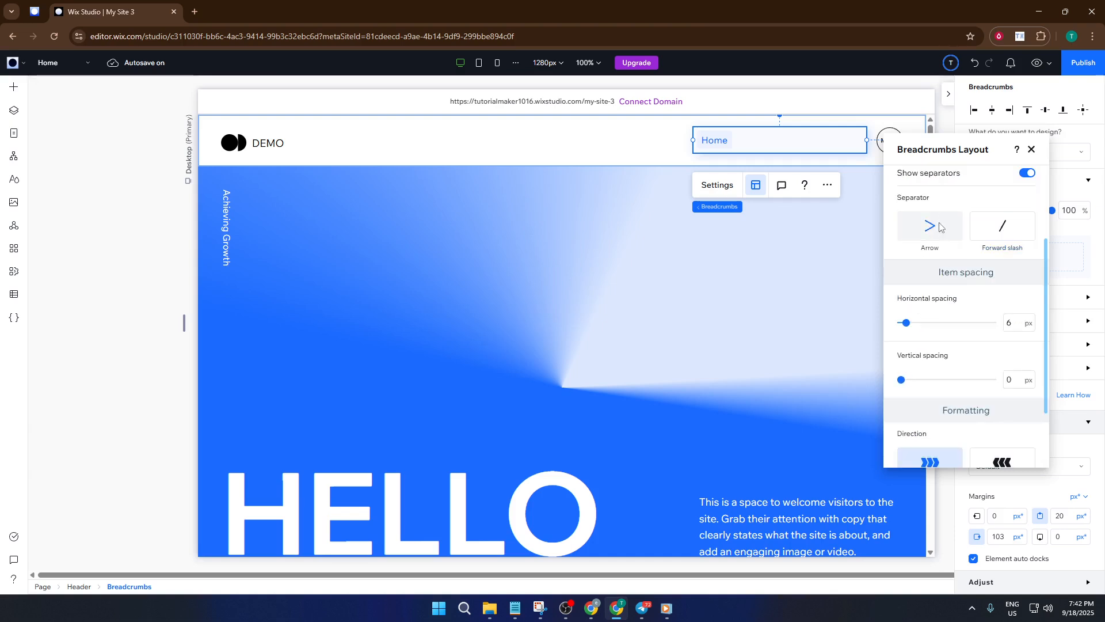
left_click(998, 233)
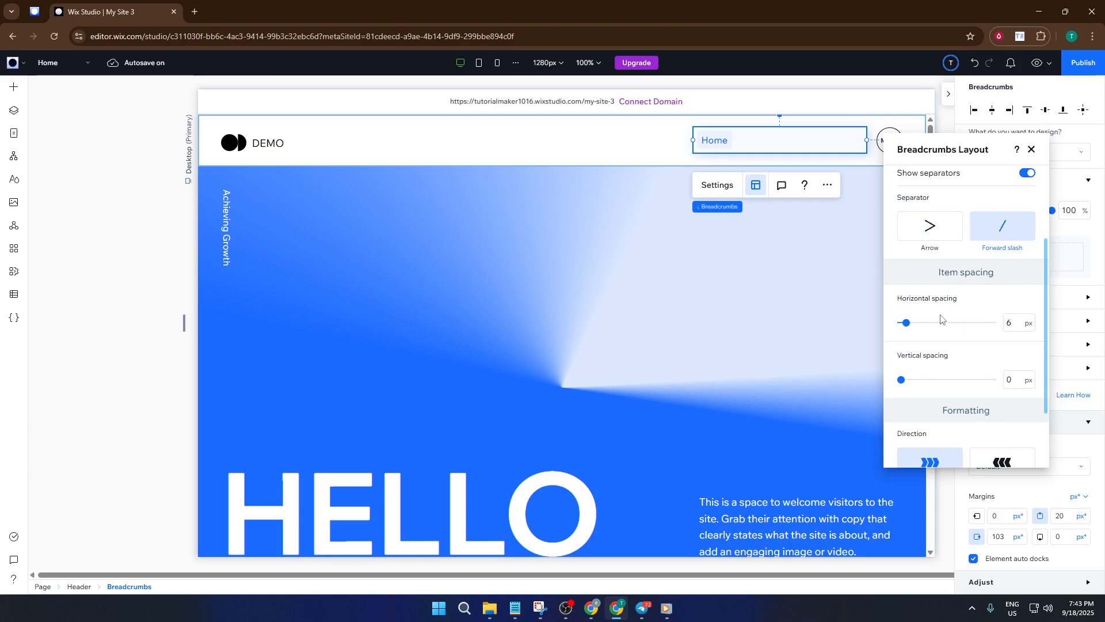
- Examine the breadcrumbs layout options for item spacing, direction and alignment
scroll(960, 324, "down", 1)
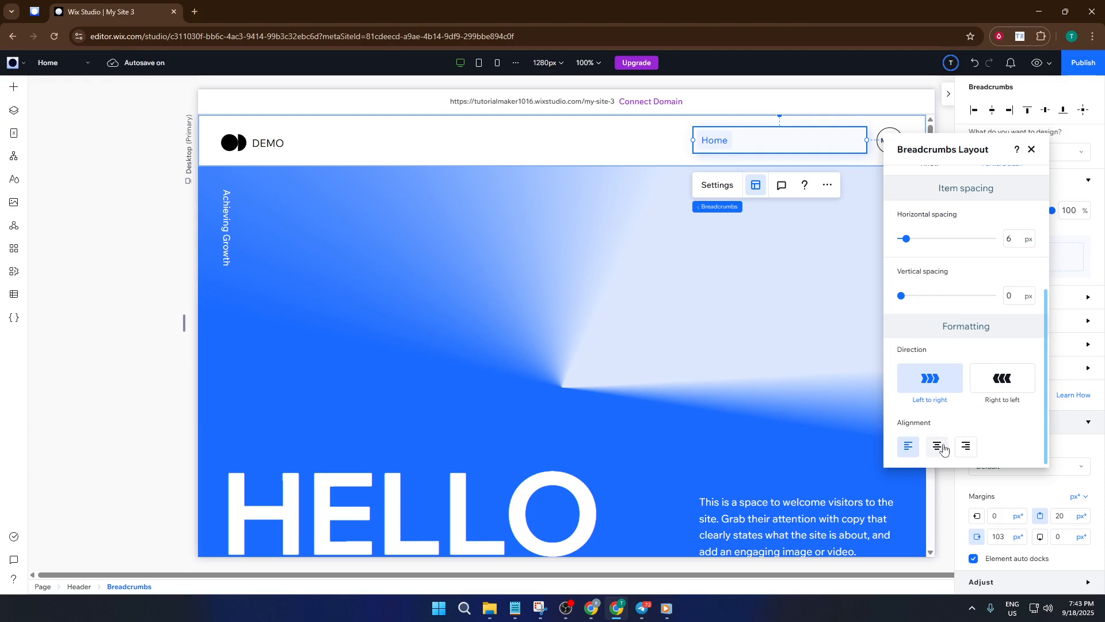
scroll(949, 380, "up", 3)
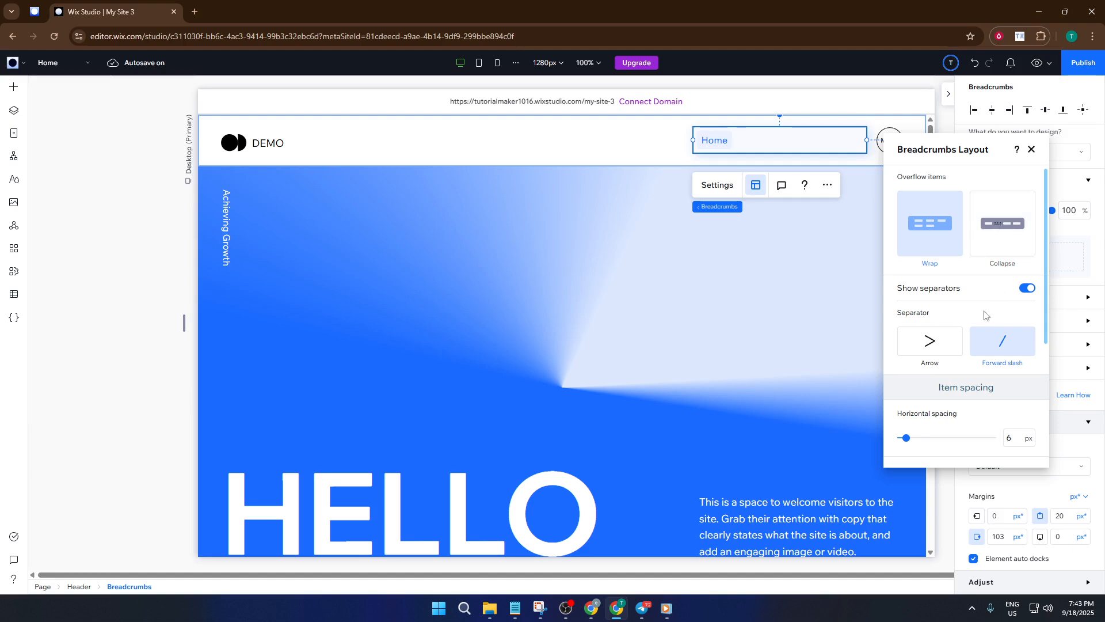
left_click(997, 368)
scroll(961, 368, "down", 3)
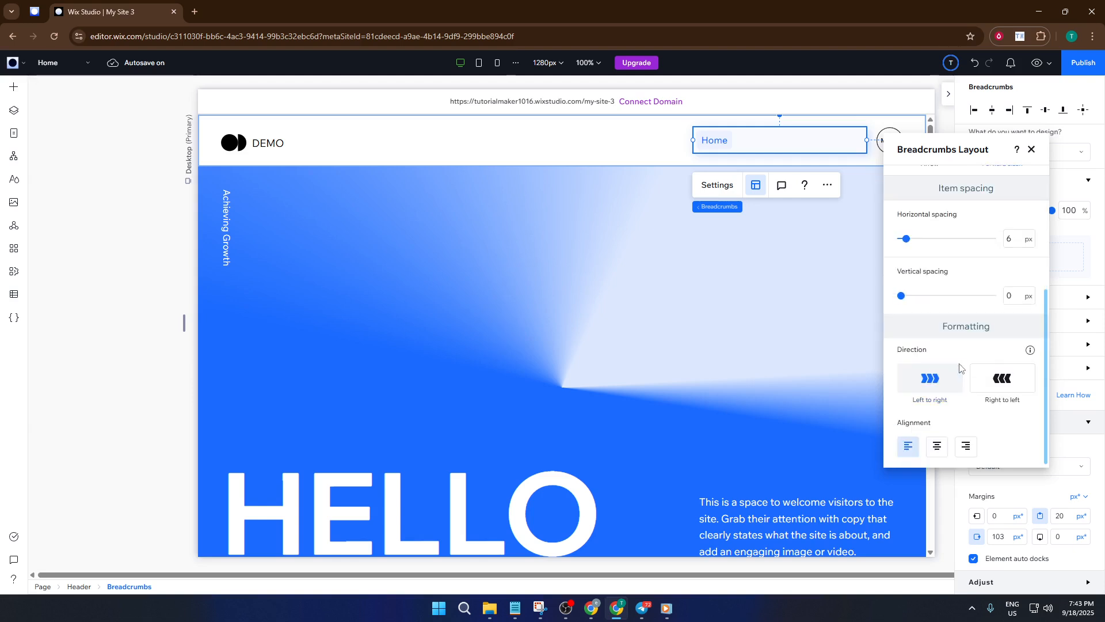
scroll(959, 367, "up", 2)
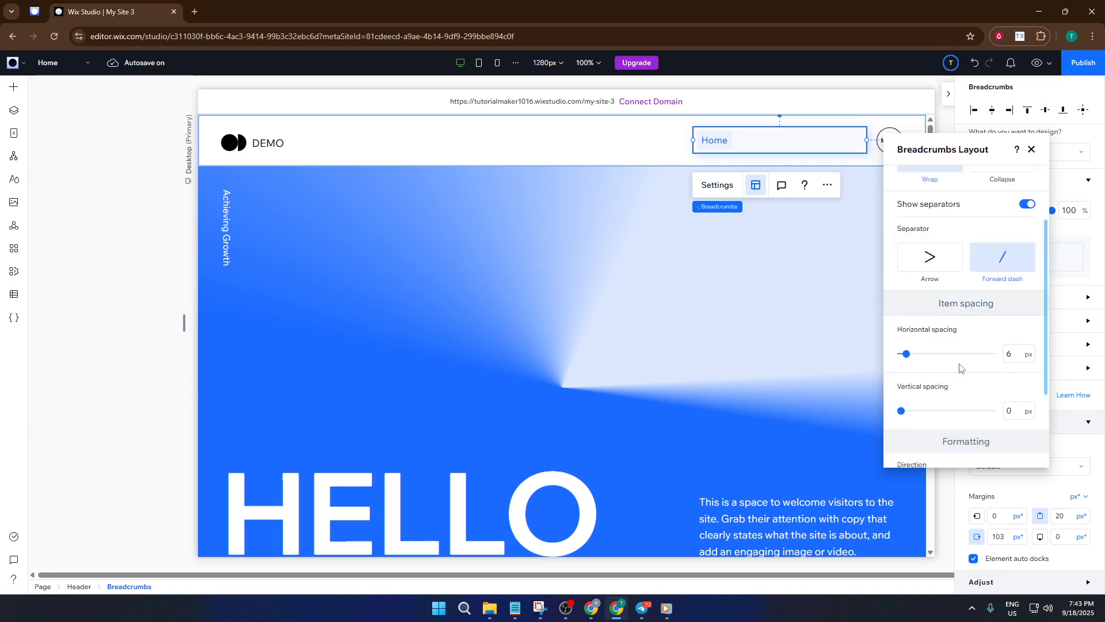
- Review the additional actions available for the breadcrumbs element and deselect it
left_click(830, 185)
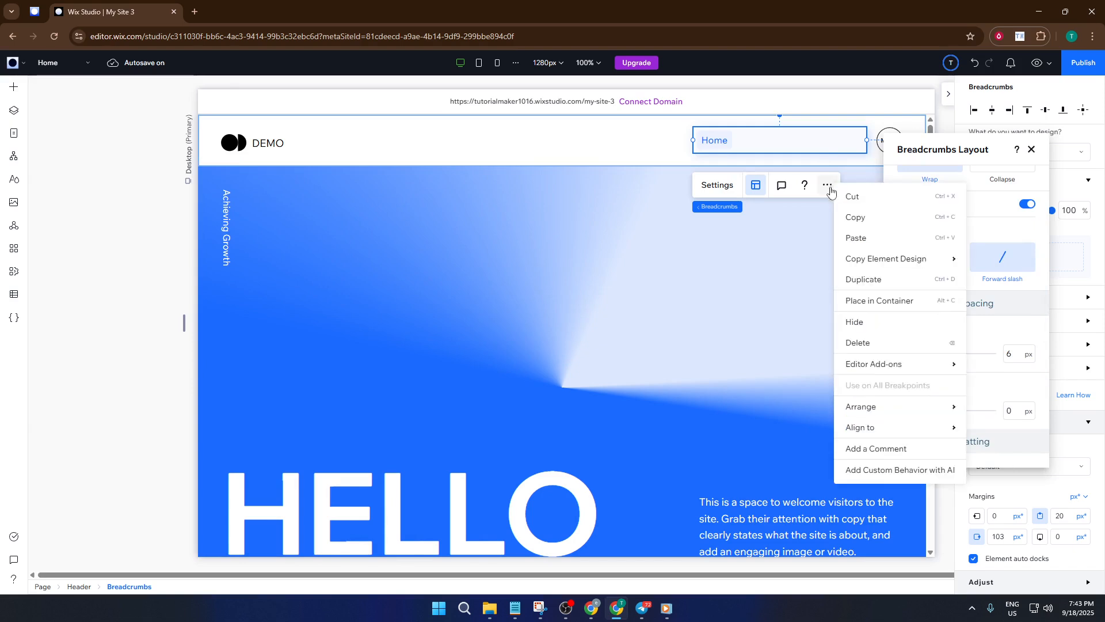
mouse_move(901, 251)
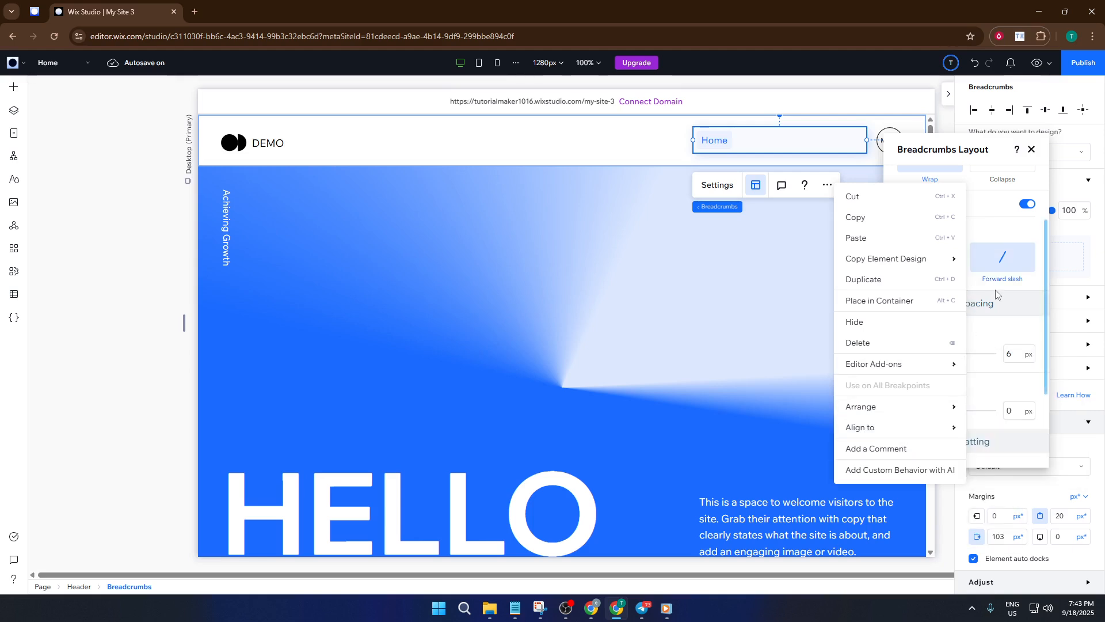
left_click(827, 187)
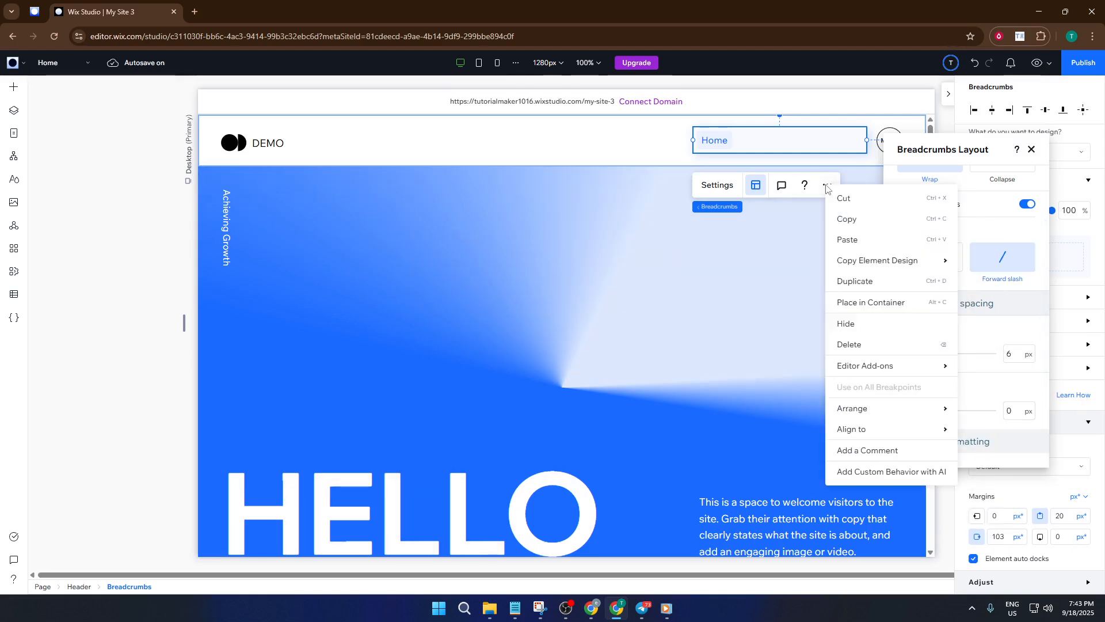
left_click(645, 162)
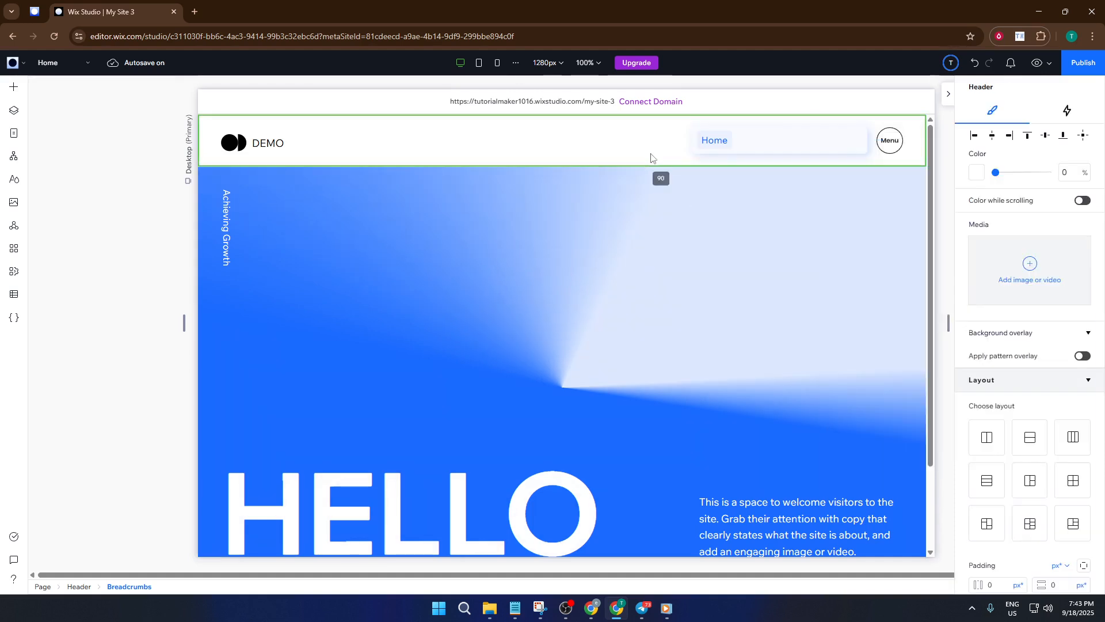